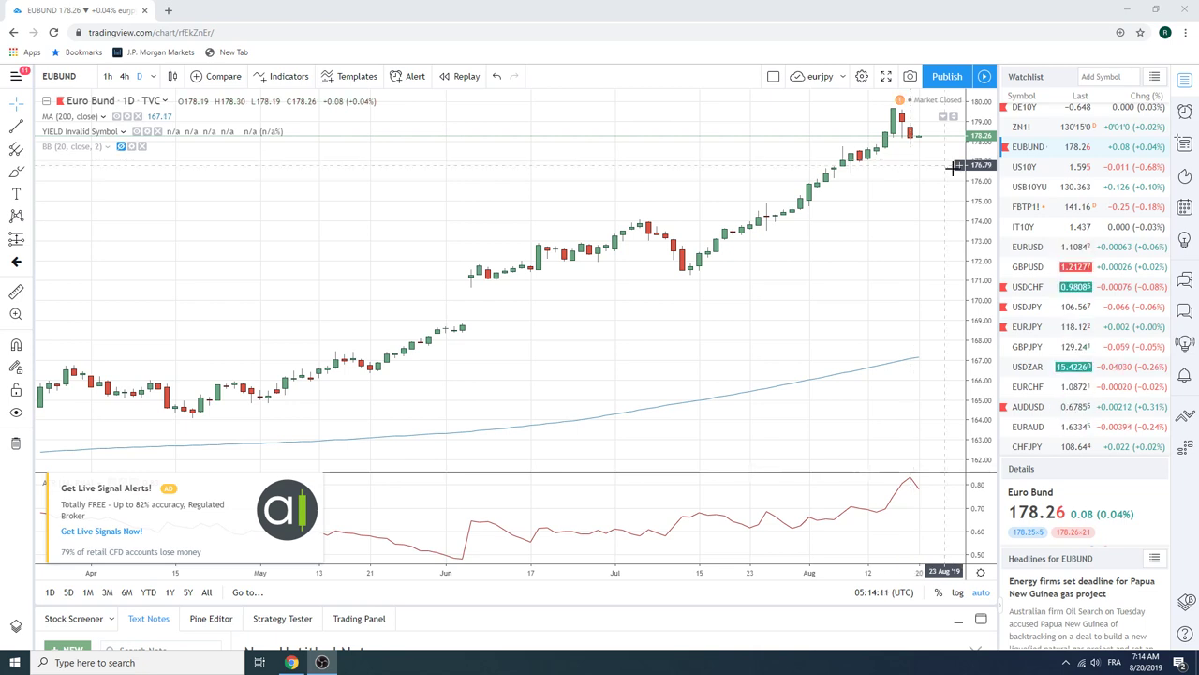
scroll(1038, 212, up, 1)
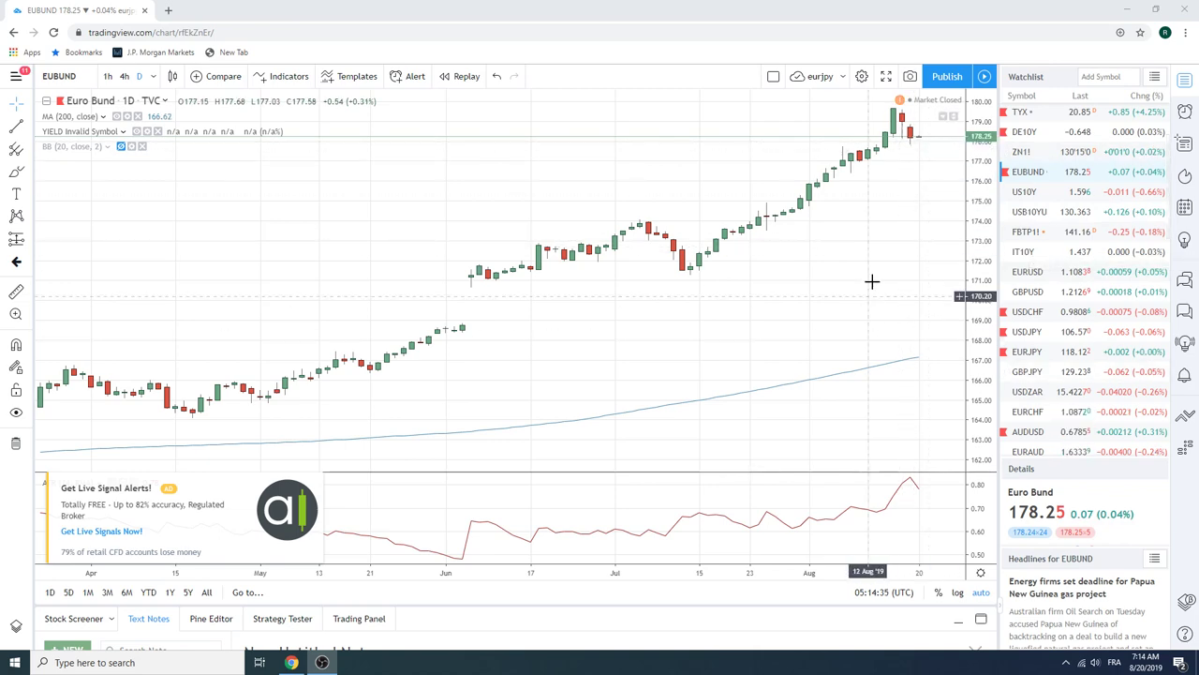
Step: Review the EURUSD daily chart, then switch to the EURJPY daily chart
click(1036, 275)
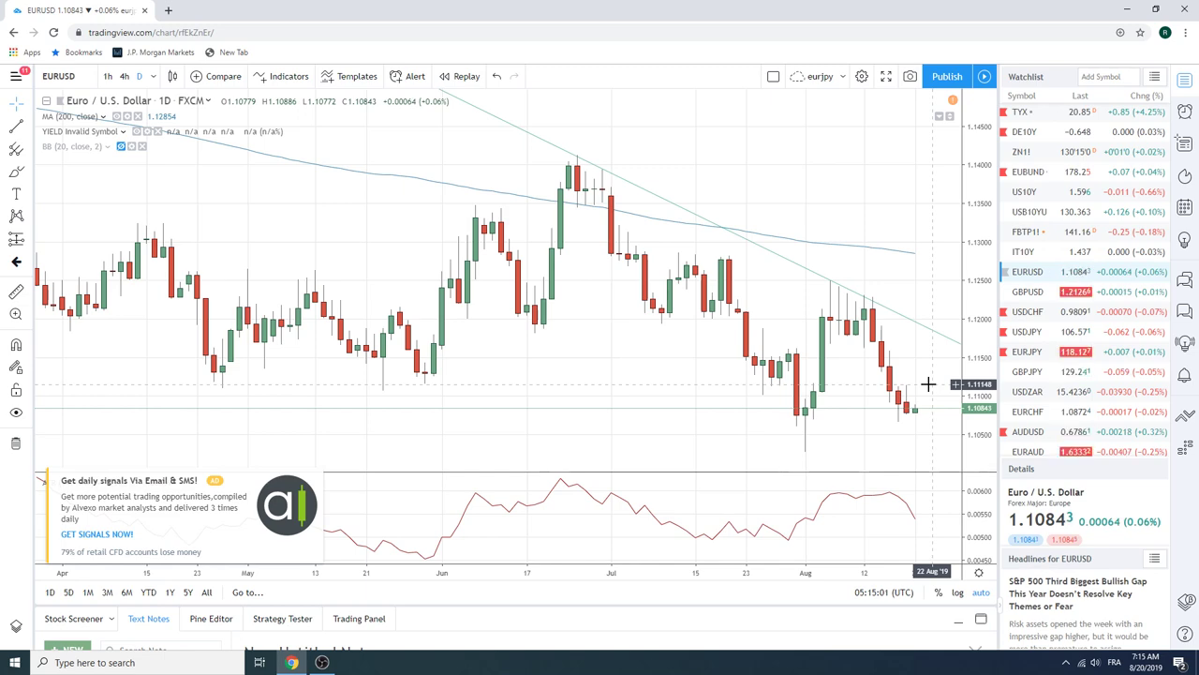
click(1025, 352)
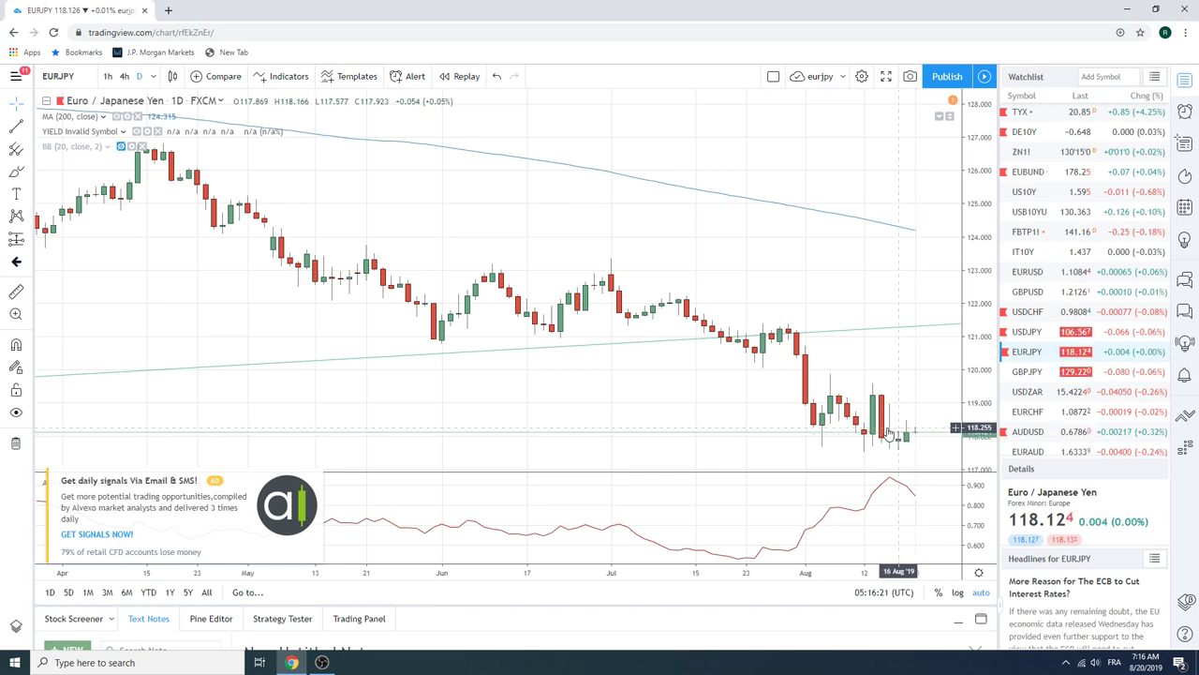
Step: Zoom out over EURJPY's longer daily history, then switch to the AUDUSD chart
scroll(784, 387, down, 5)
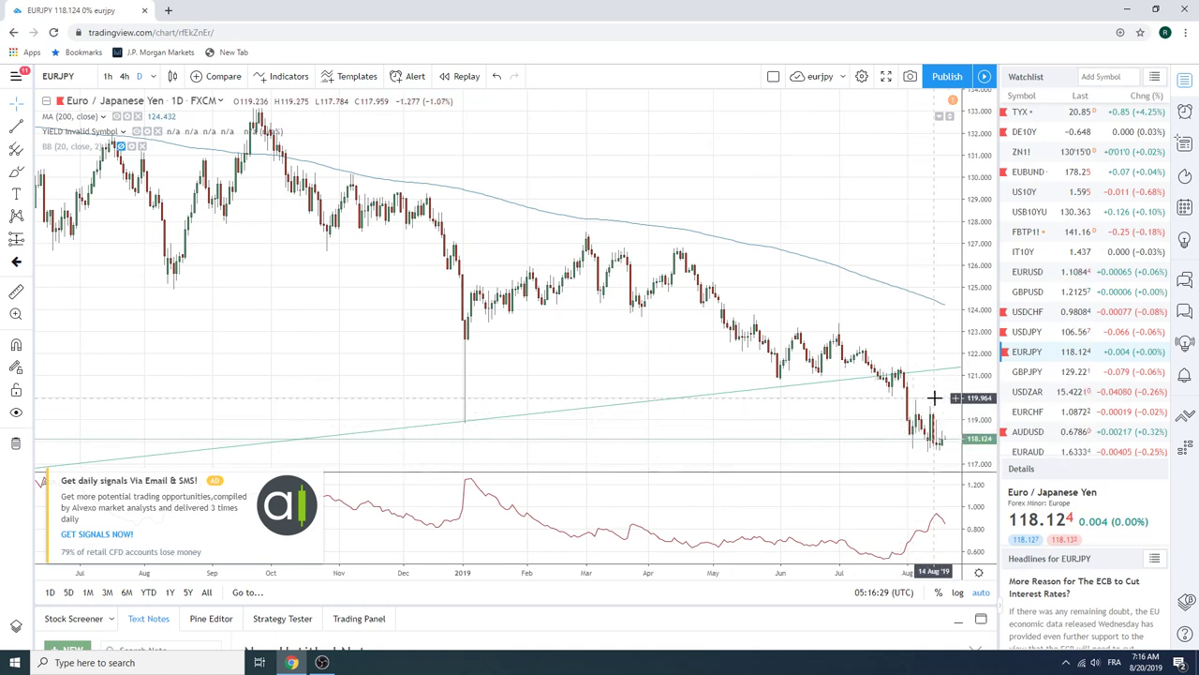
scroll(855, 421, up, 3)
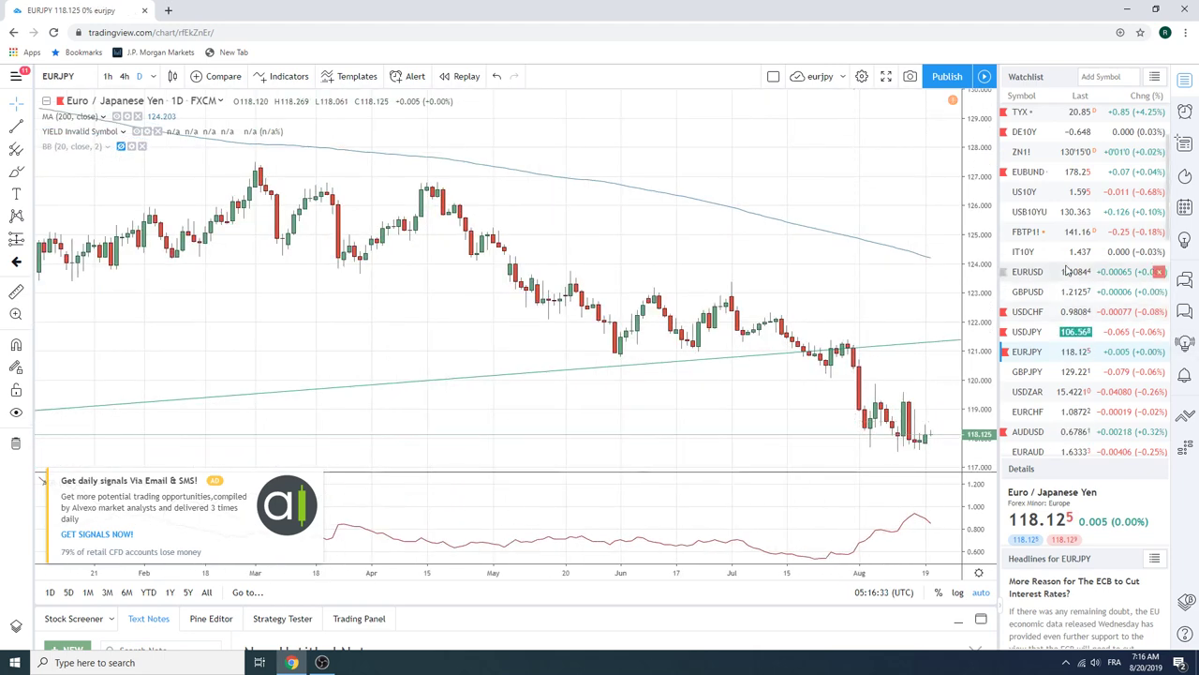
scroll(1067, 269, down, 1)
click(1051, 383)
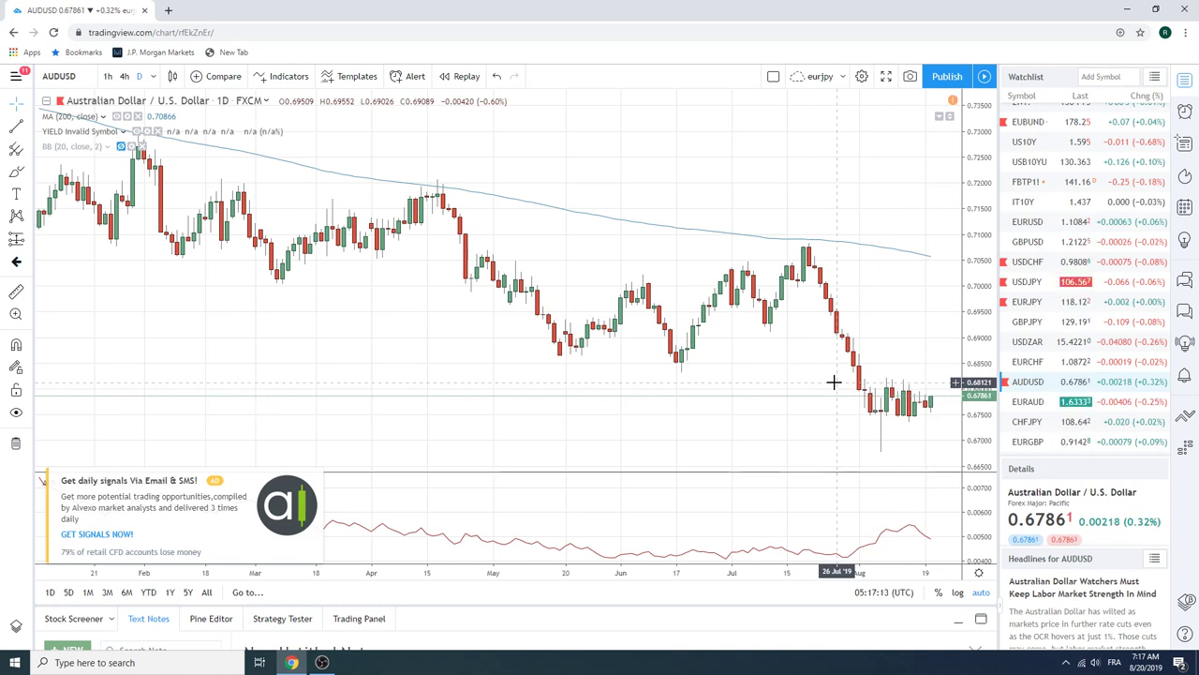
Step: Switch AUDUSD to the 1h interval and zoom out to late July through mid-August
click(107, 77)
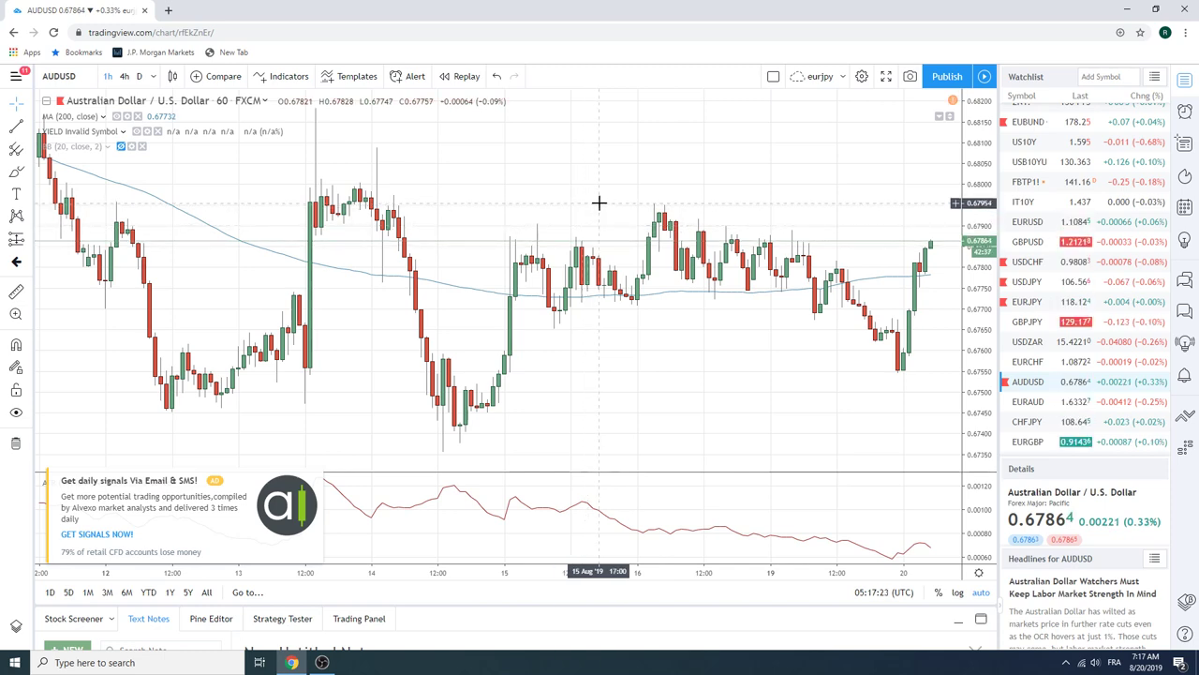
scroll(599, 203, down, 5)
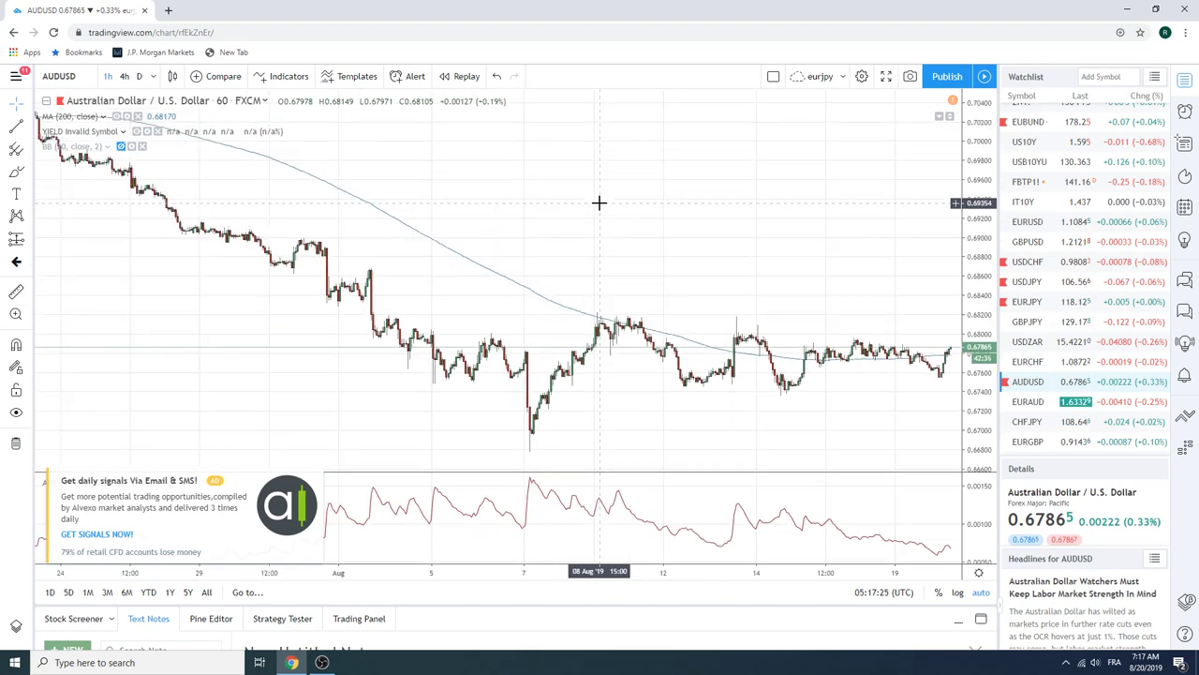
Step: Draw an extended line joining the 8 Aug and 13 Aug peaks on AUDUSD hourly
click(26, 130)
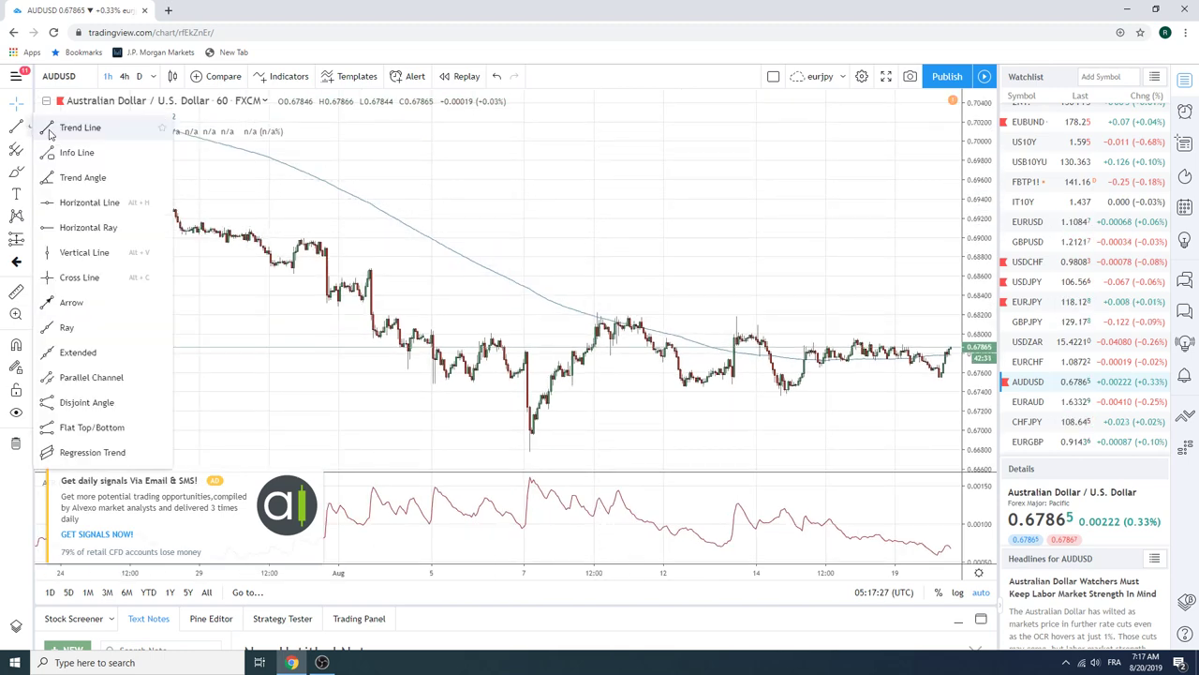
click(123, 351)
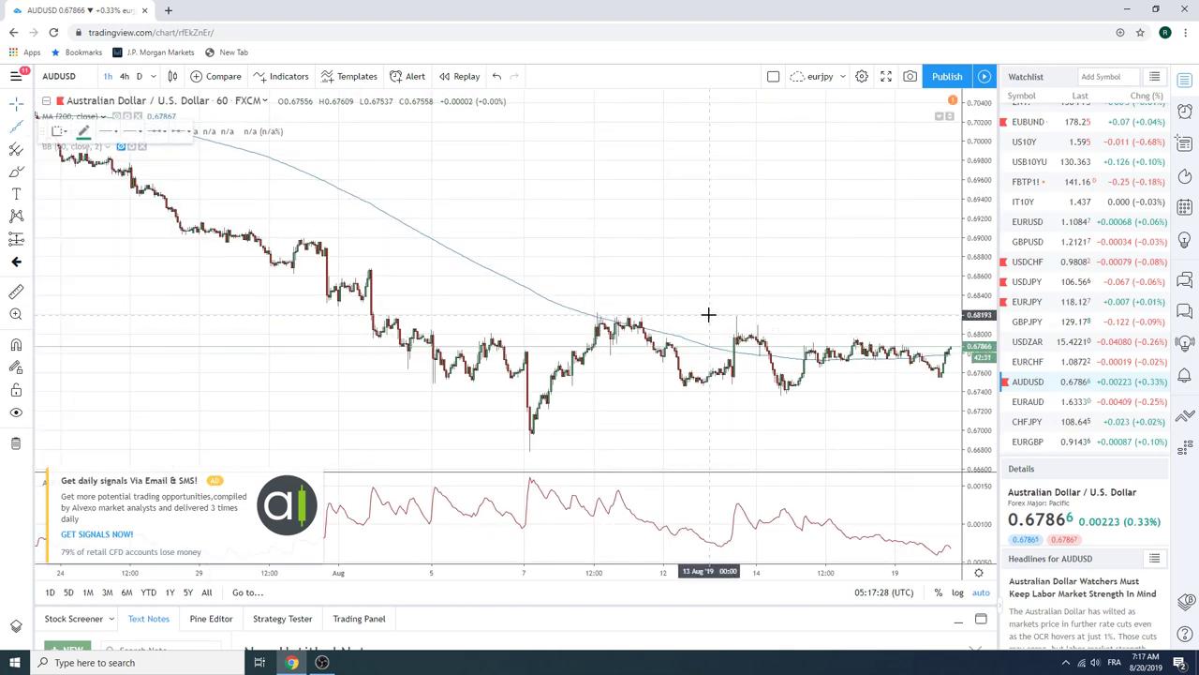
click(597, 312)
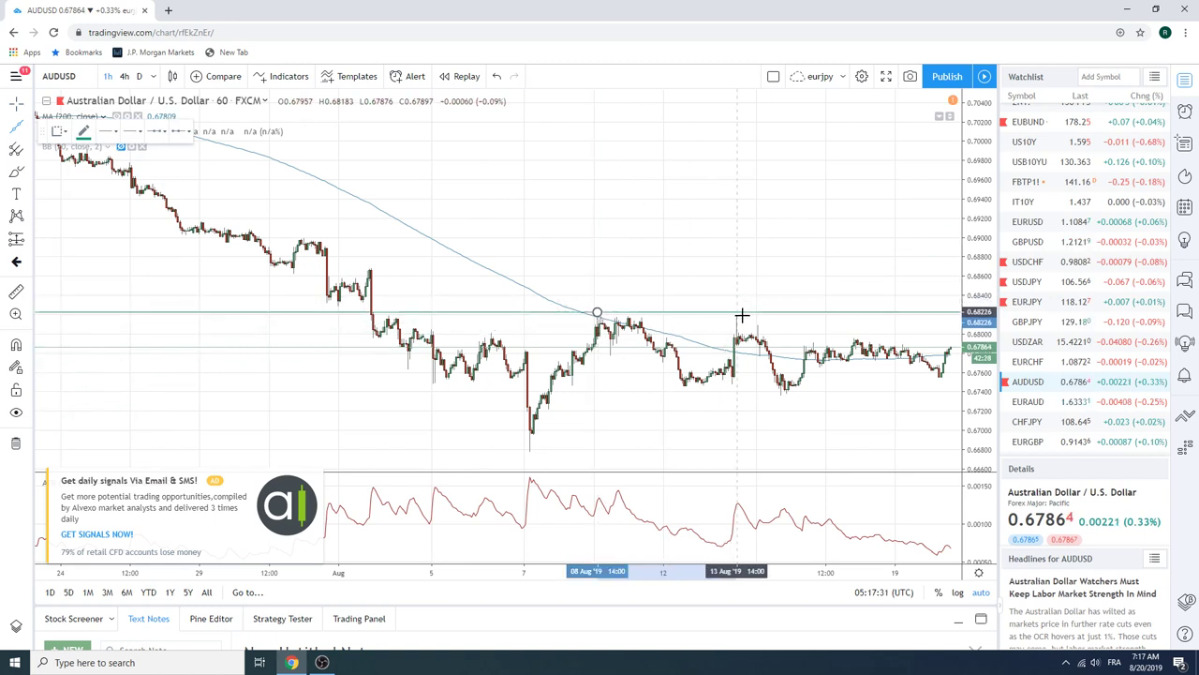
click(754, 316)
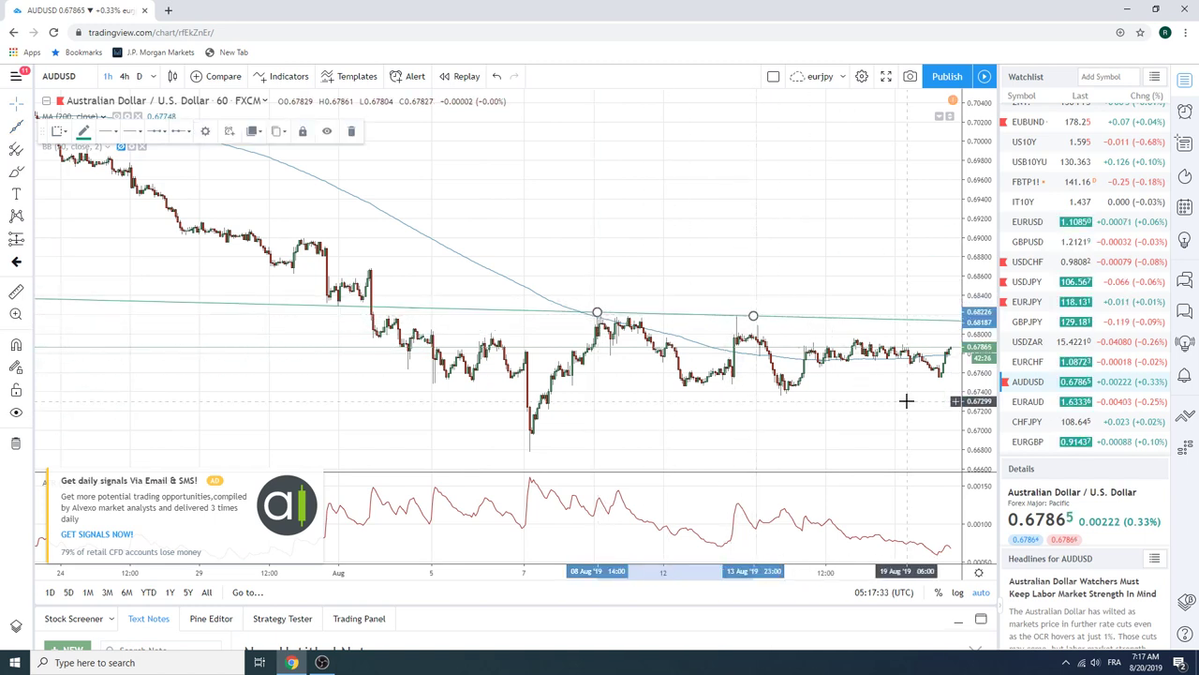
Step: Draw a rising extended line under the mid-August lows, discarding an unfinished attempt
click(27, 129)
click(155, 350)
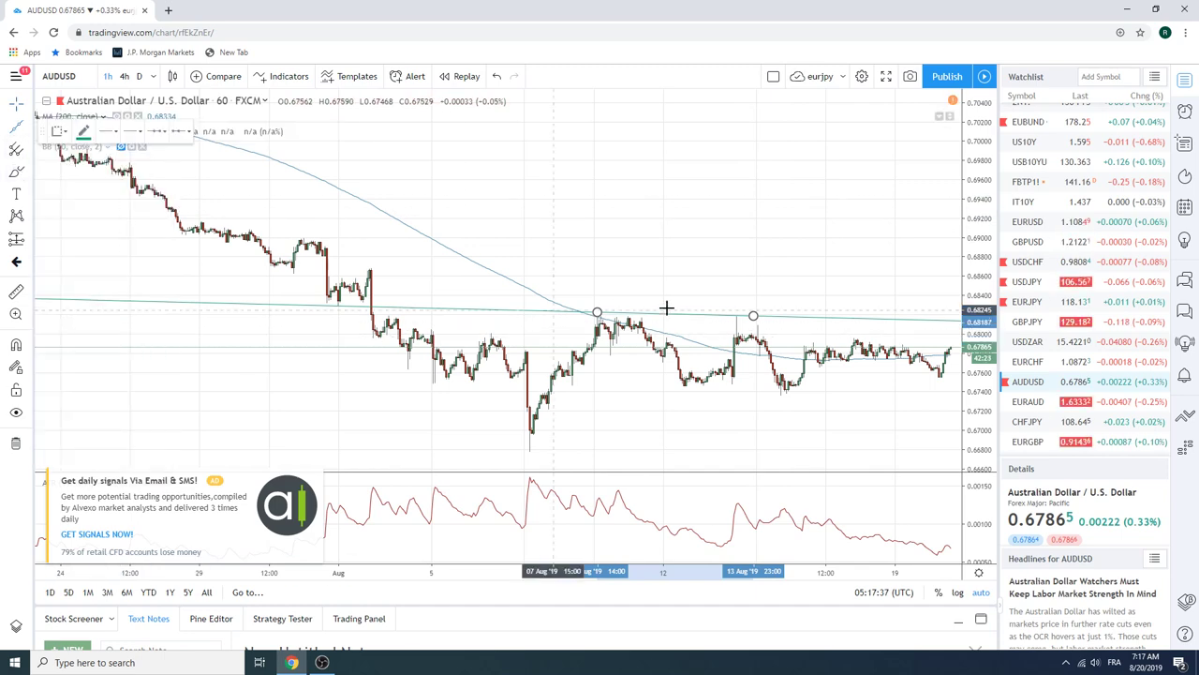
click(738, 315)
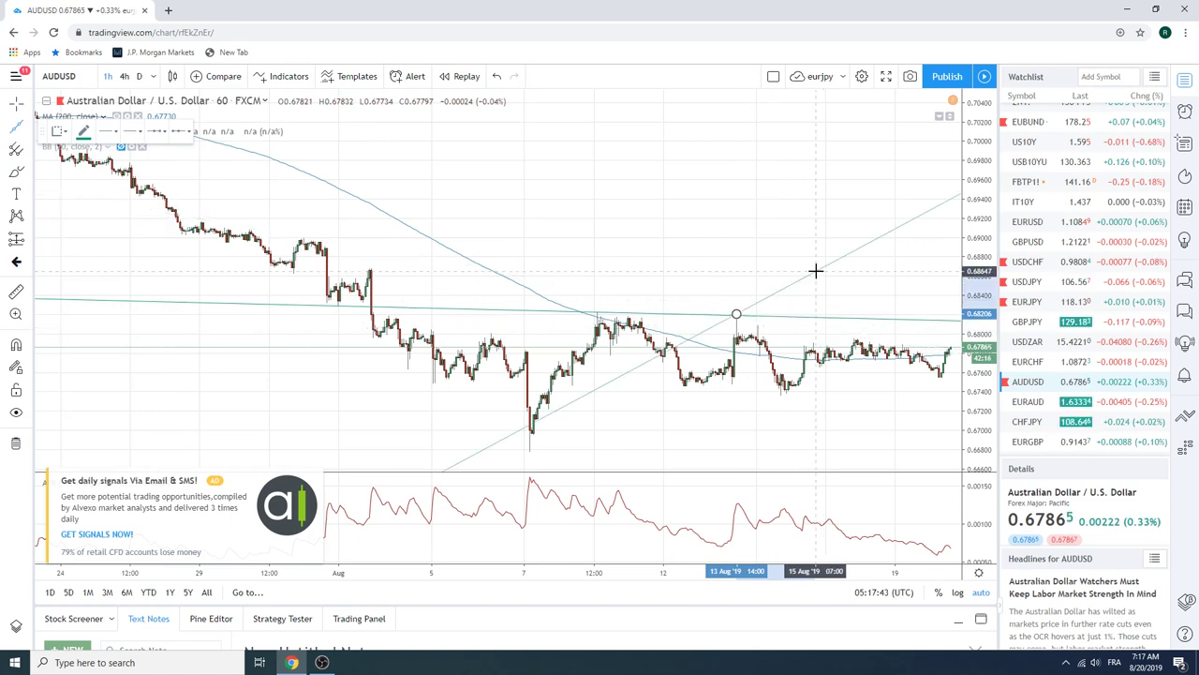
key(Escape)
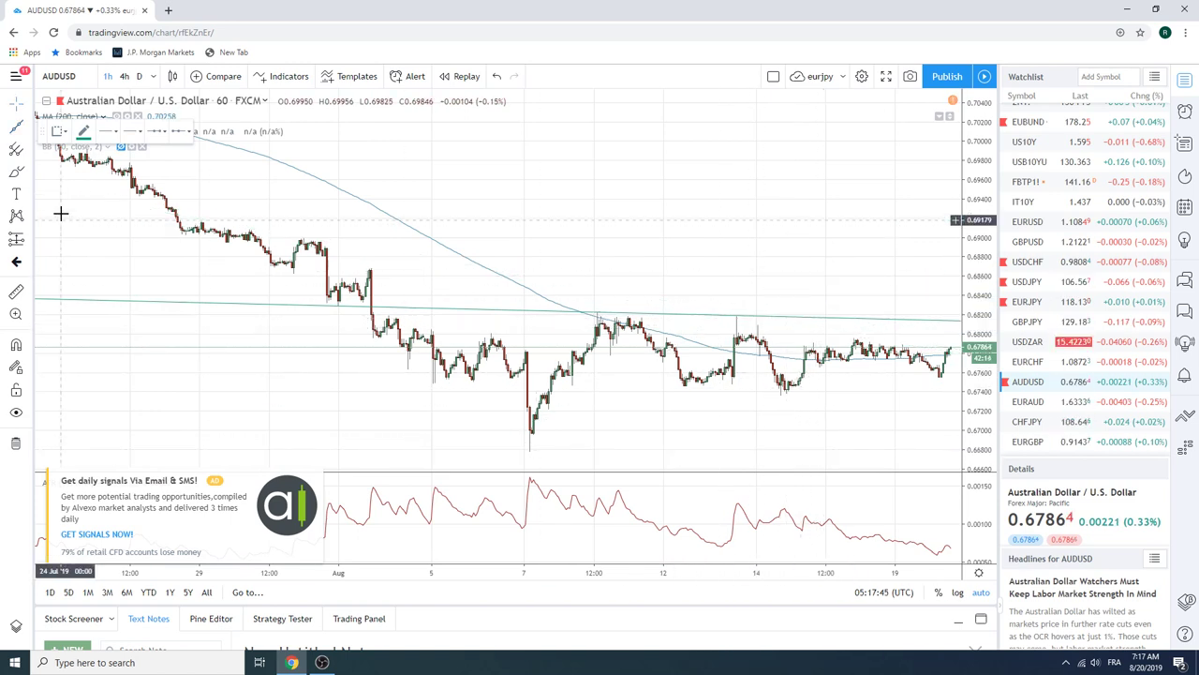
click(29, 130)
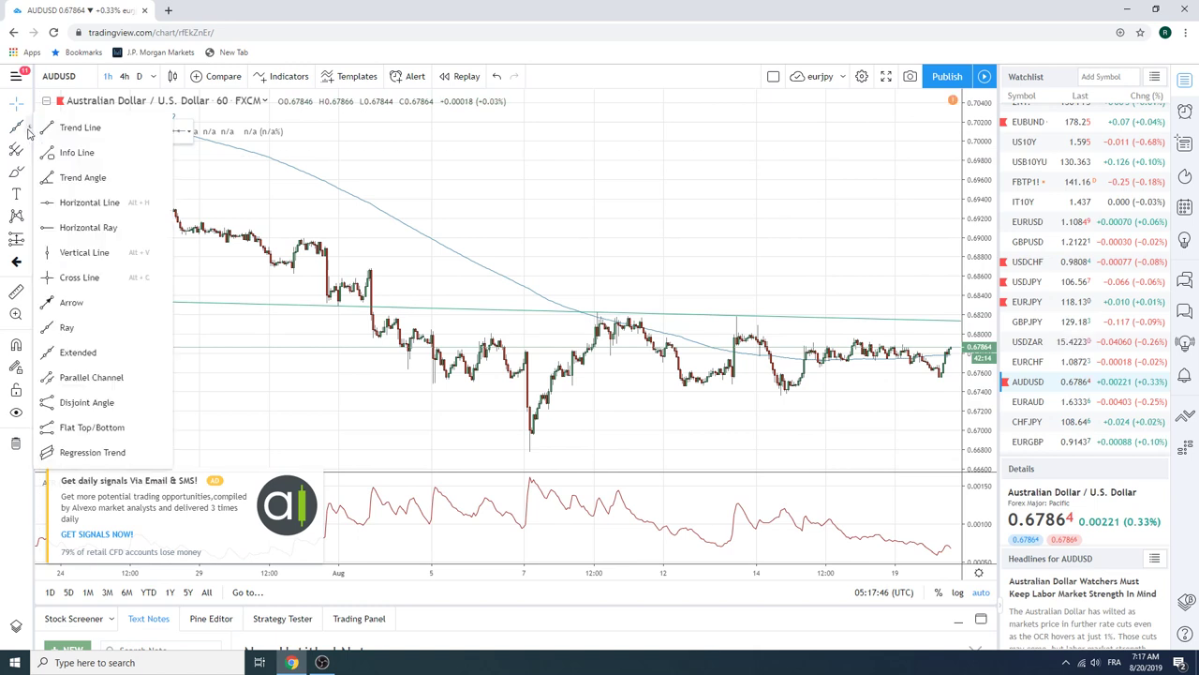
click(103, 352)
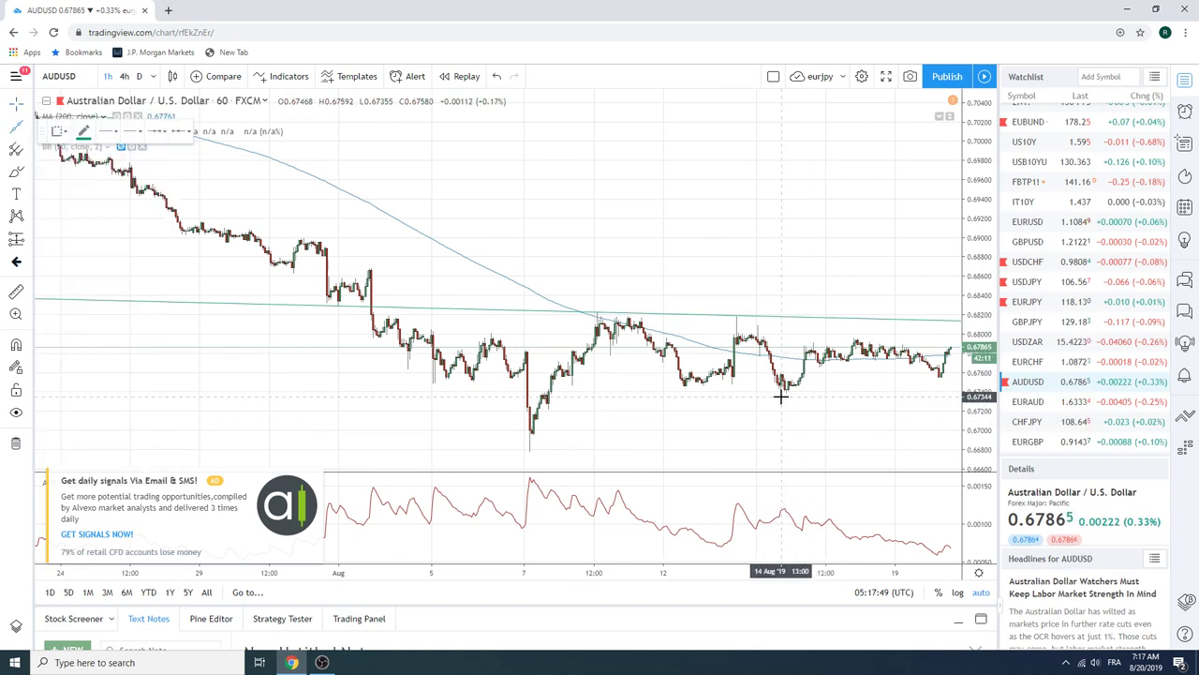
click(781, 396)
click(872, 385)
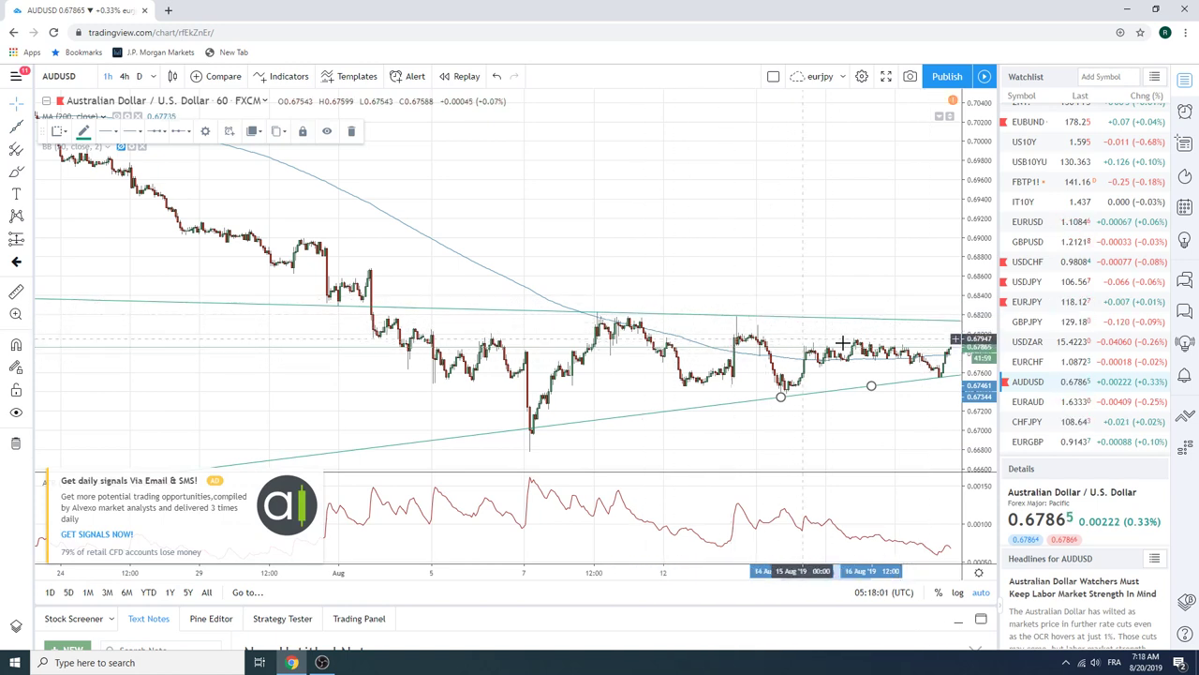
Step: Open EURGBP from the watchlist and set it to the 1D timeframe
click(1029, 442)
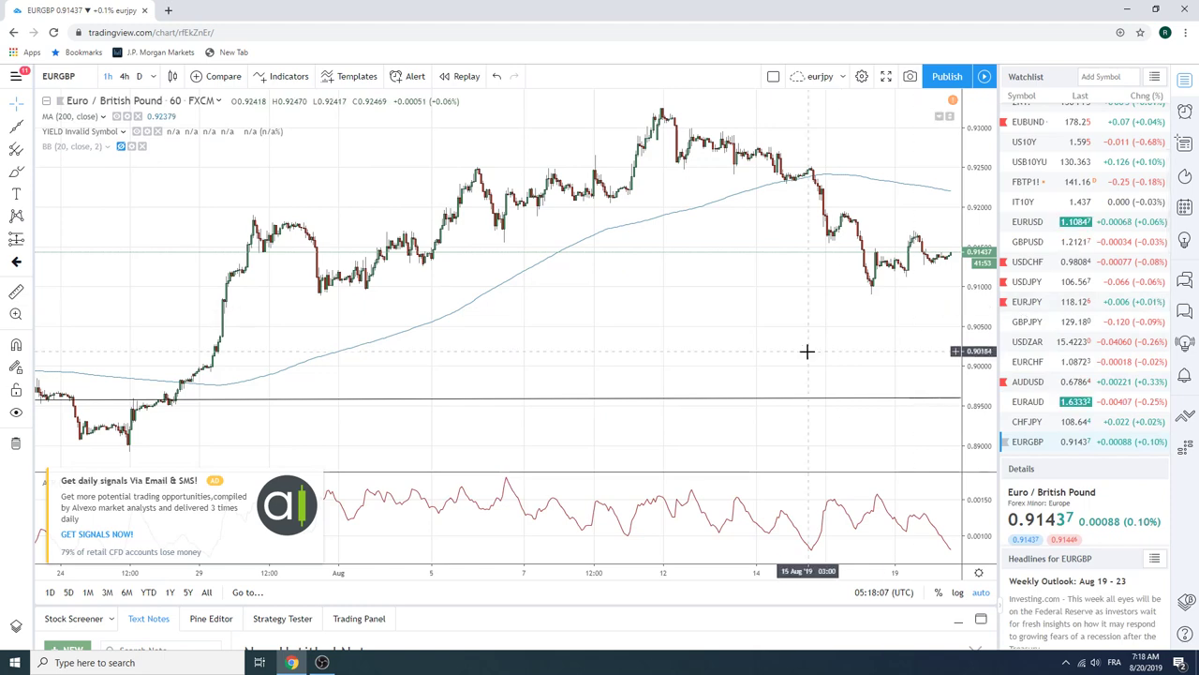
scroll(806, 351, up, 5)
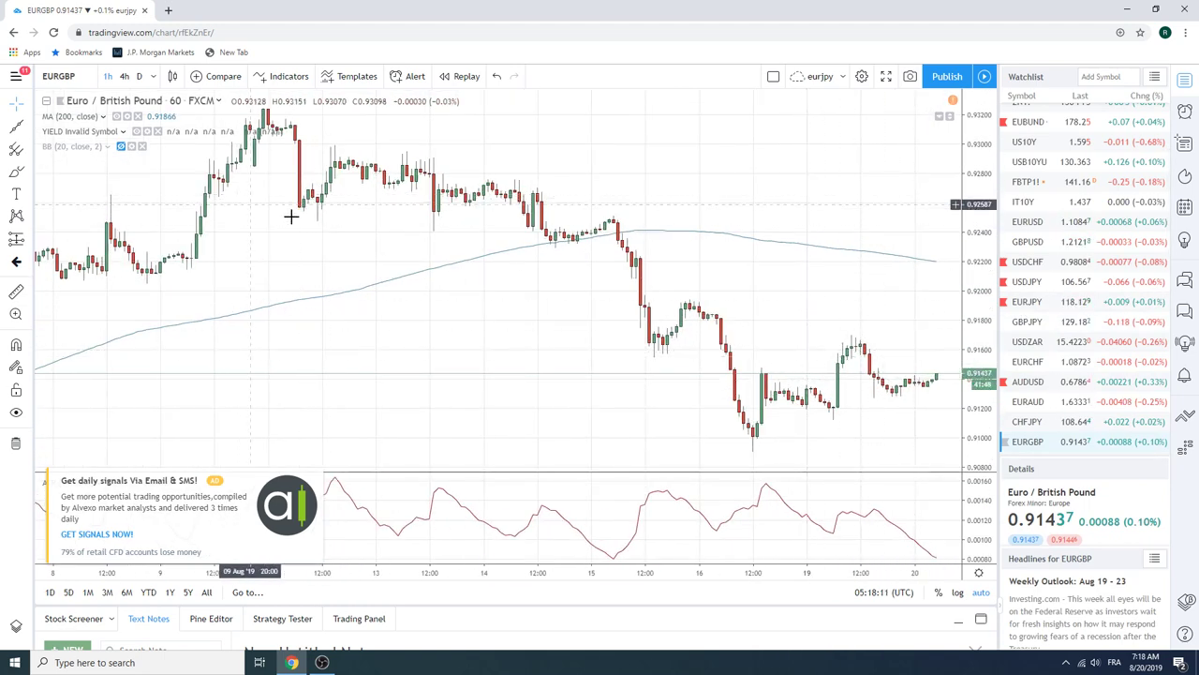
text(1D)
key(Return)
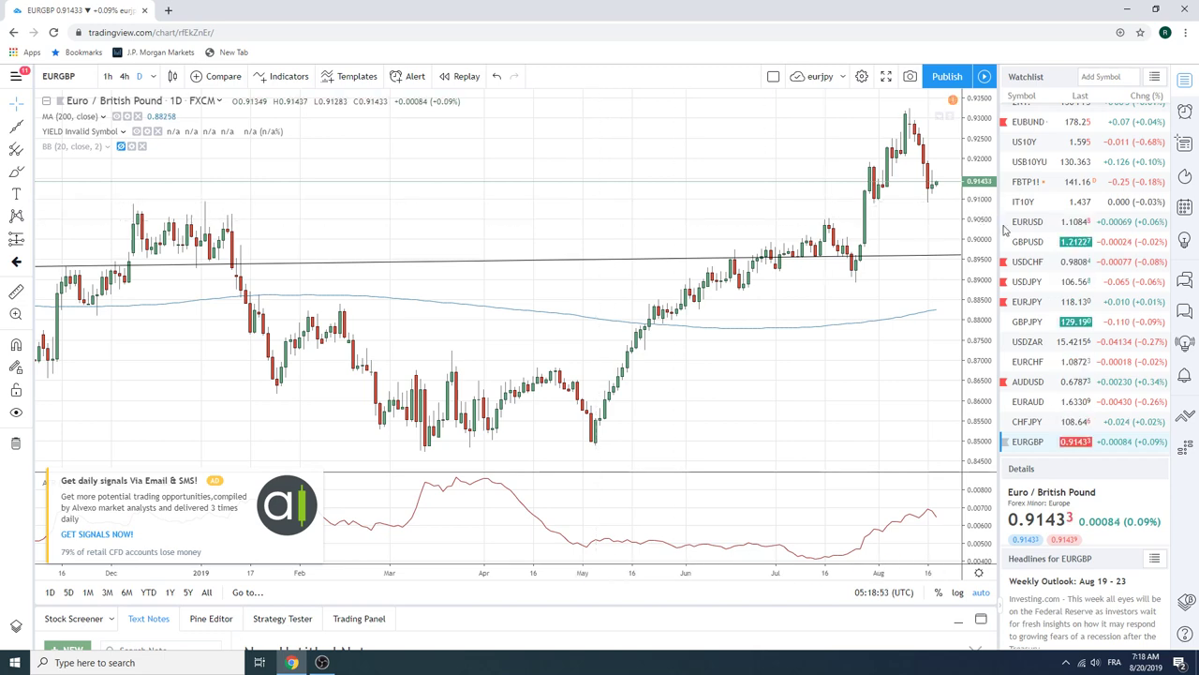
Step: Open the GBPUSD daily chart from the watchlist
click(1028, 243)
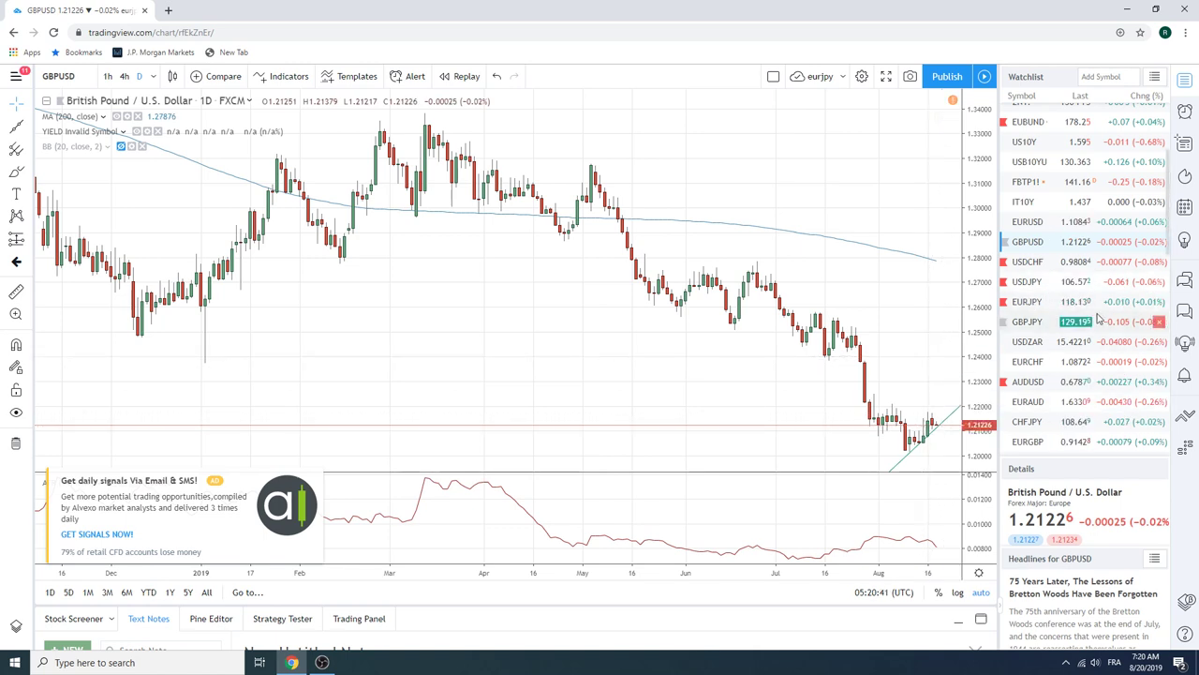
Step: Scroll to the top of the watchlist and open the ES1! S&P 500 E-mini Futures chart
scroll(1099, 318, down, 1)
scroll(1100, 319, down, 1)
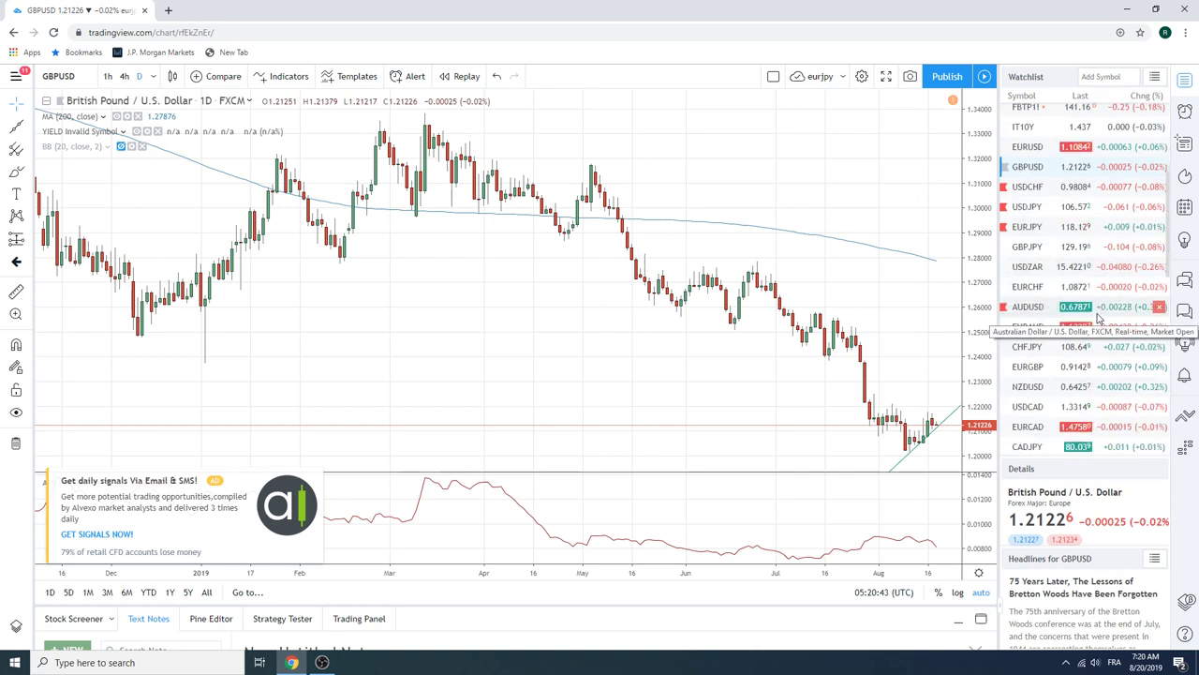
scroll(1099, 319, up, 5)
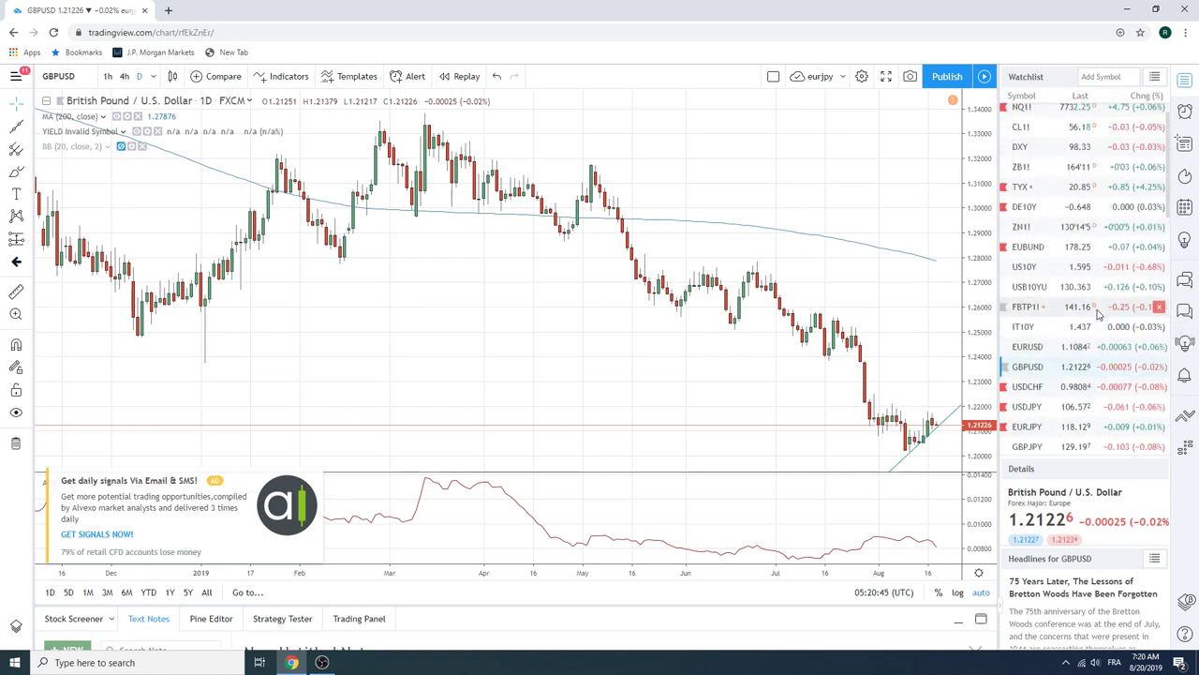
scroll(1087, 281, up, 1)
click(1019, 115)
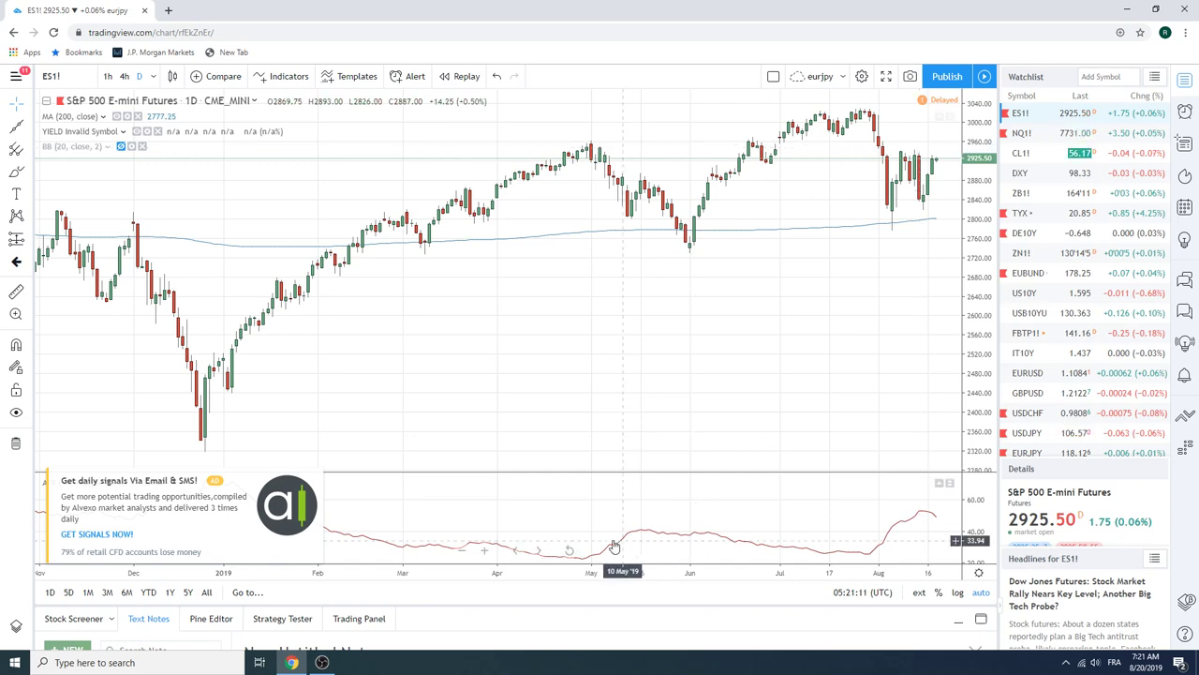
Step: Close the signals ad under the ES1! chart and hide the upgrade-plan notice
click(315, 480)
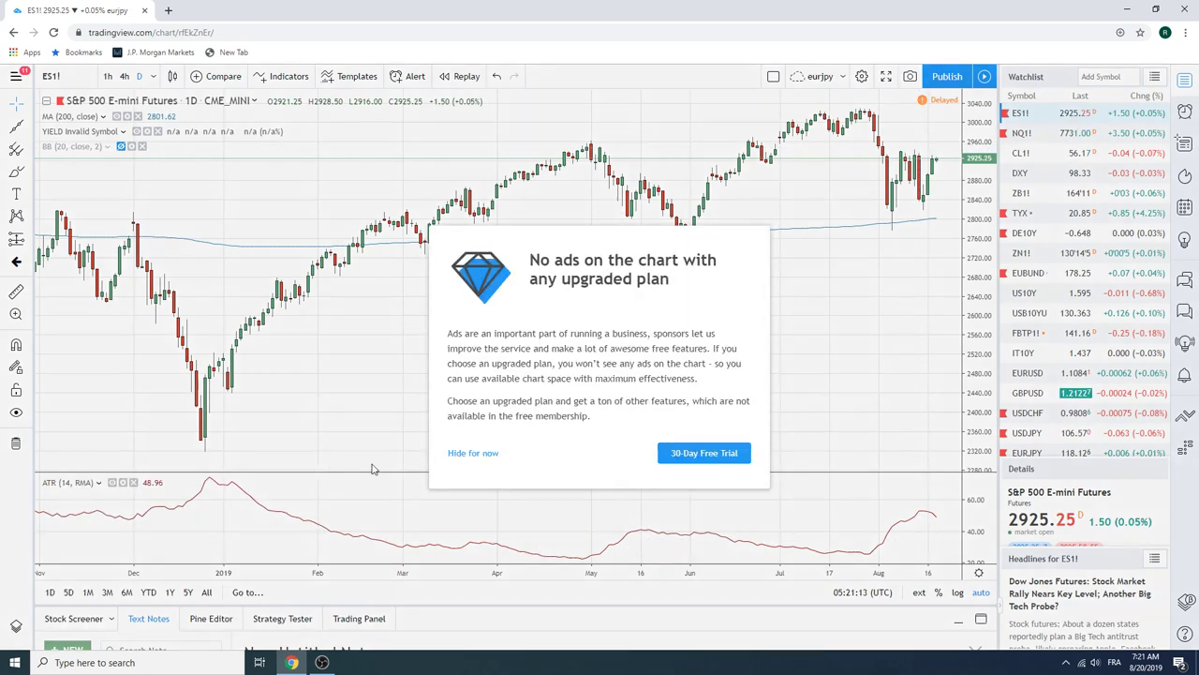
click(465, 453)
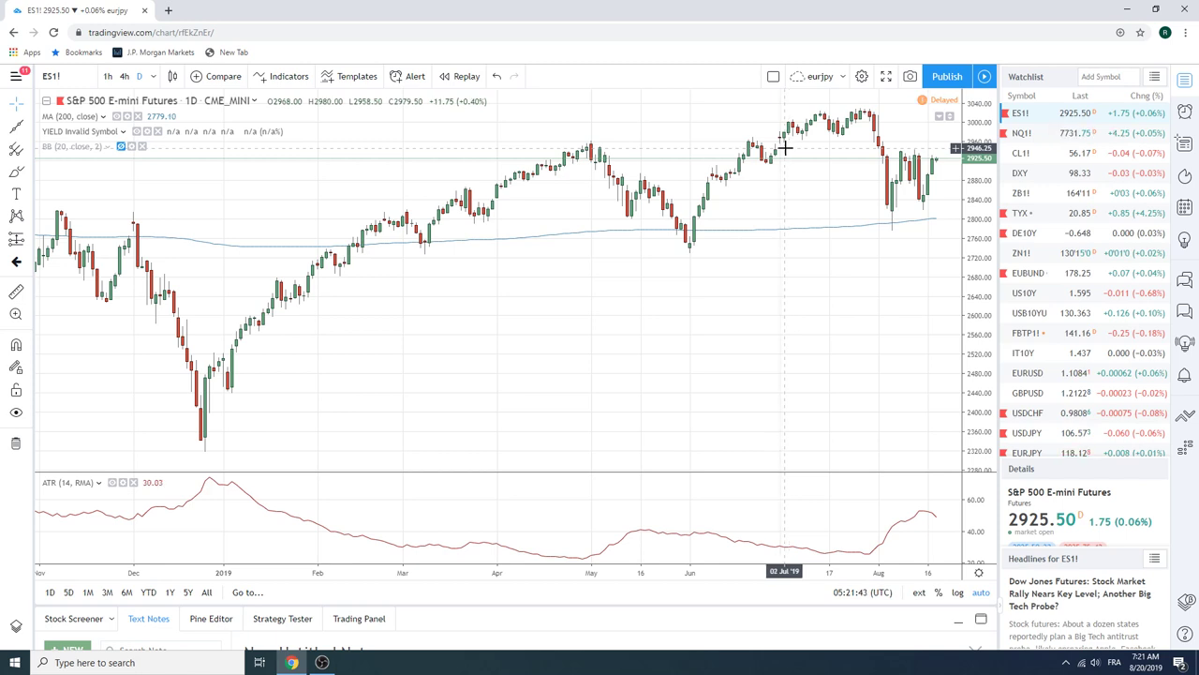
Step: Scroll down the watchlist and reopen the AUDUSD daily chart with its trend lines
scroll(1031, 225, down, 1)
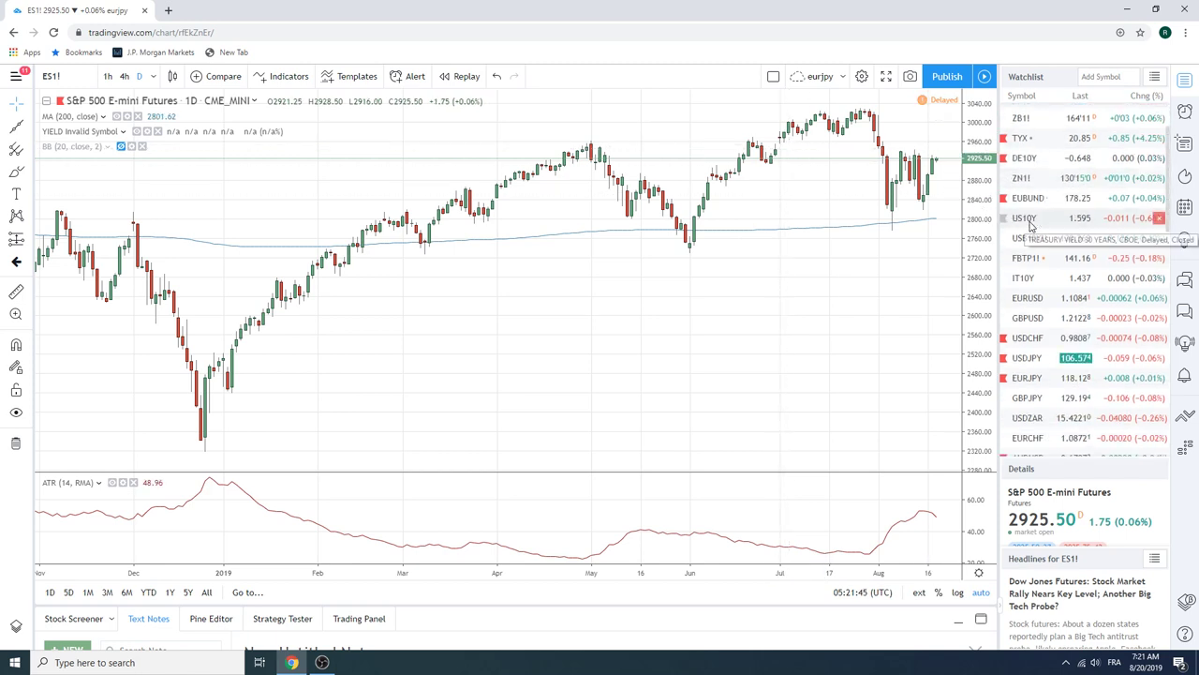
scroll(1031, 225, down, 3)
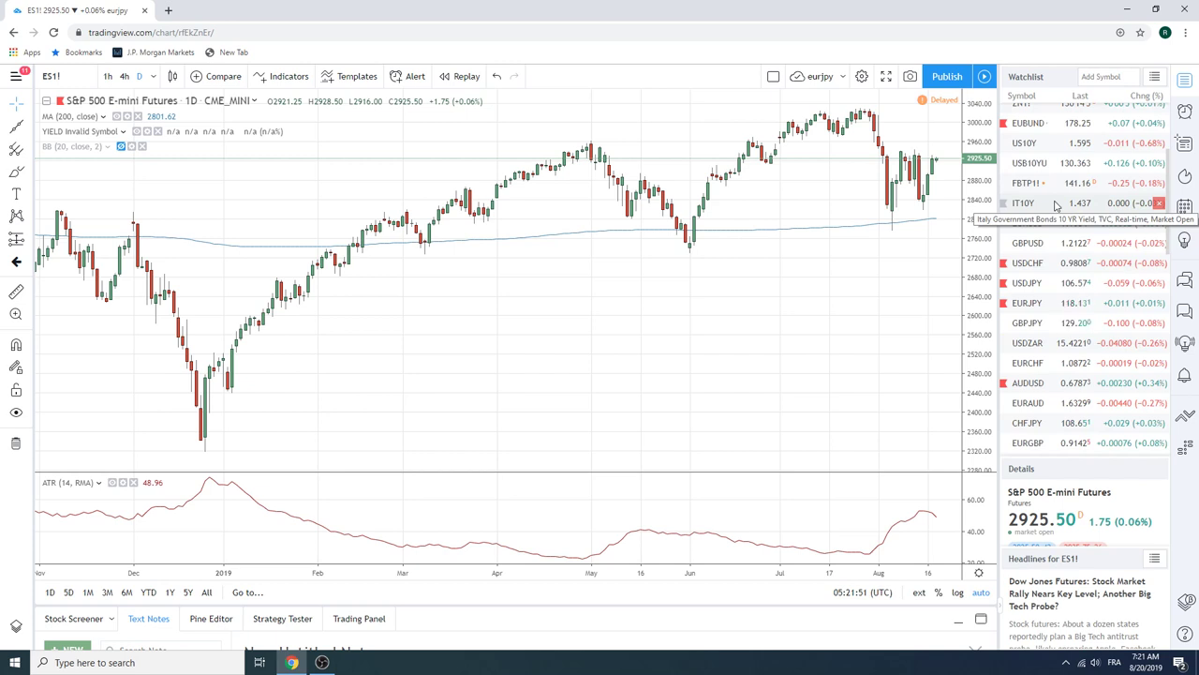
scroll(1056, 204, down, 1)
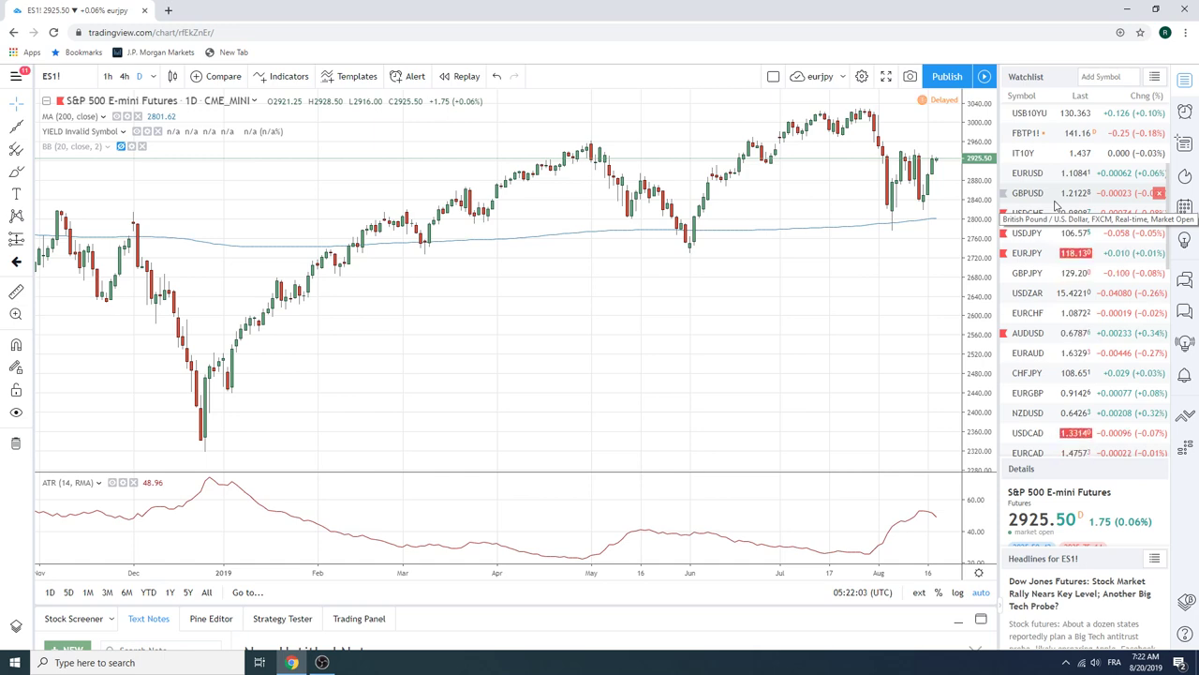
click(1029, 333)
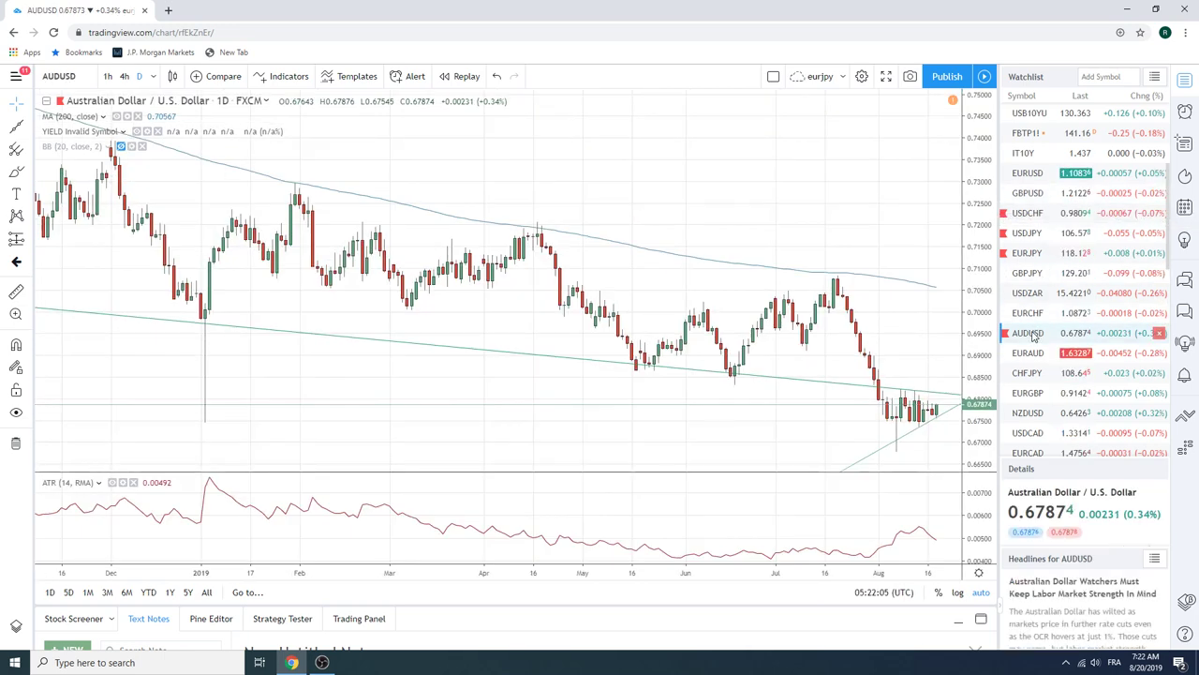